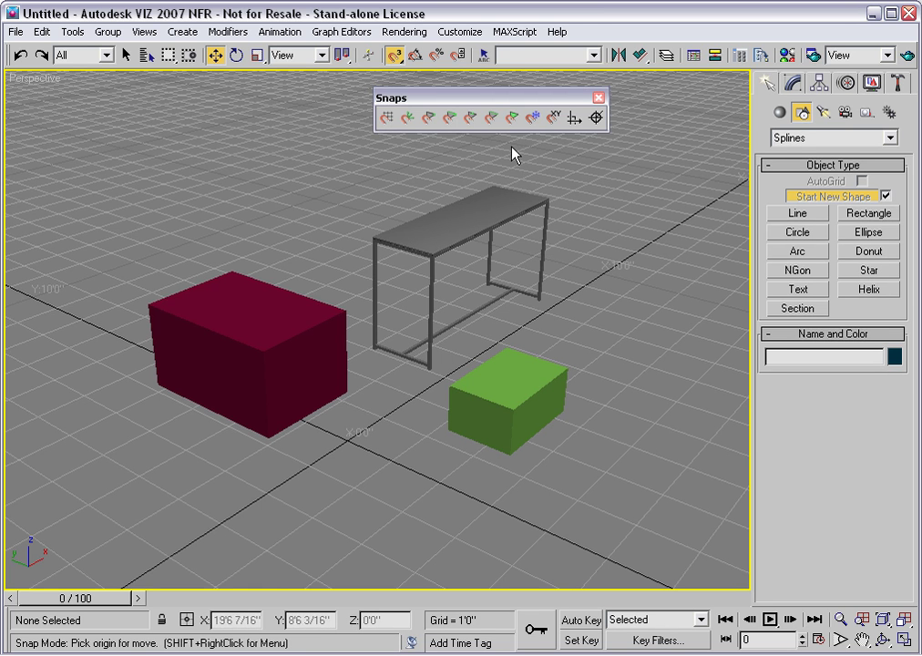
- Enable Grid Points and Snap To Vertex snapping on the Snaps toolbar
click(387, 118)
click(428, 118)
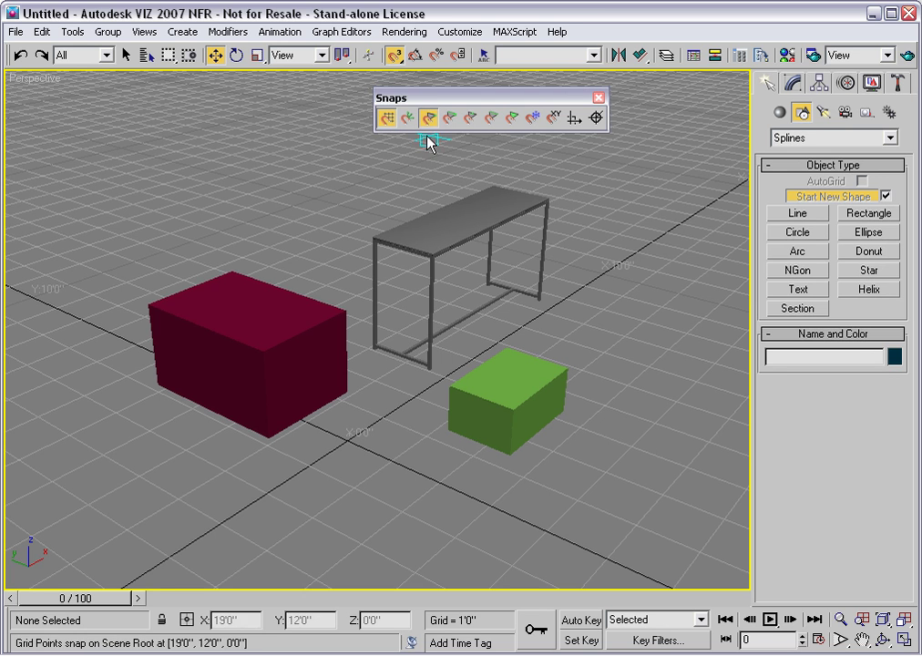
- In Grid and Snap Settings, tick Pivot and Edge/Segment, then Clear All snap types and close
right_click(394, 58)
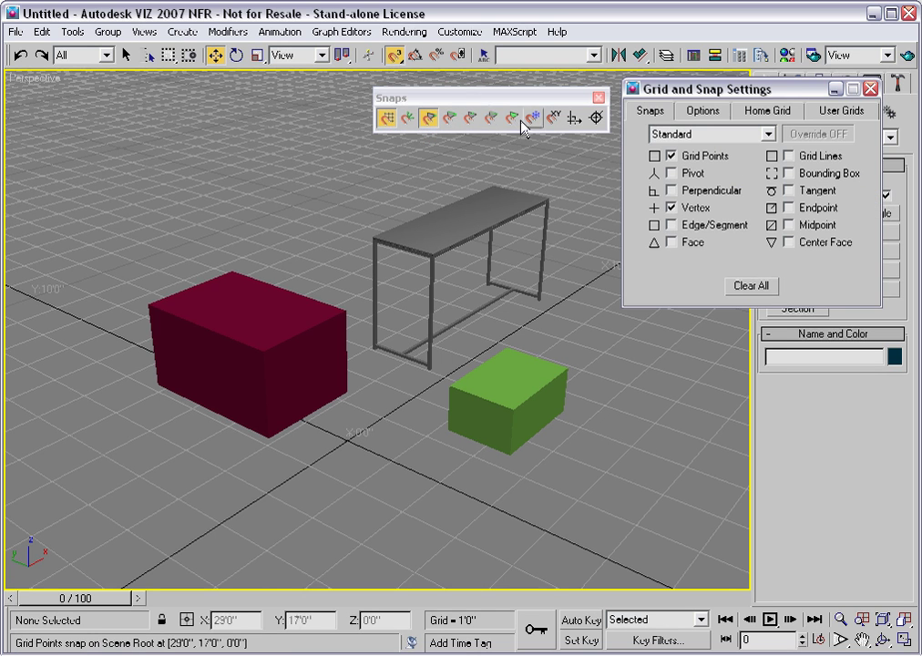
click(672, 173)
click(672, 225)
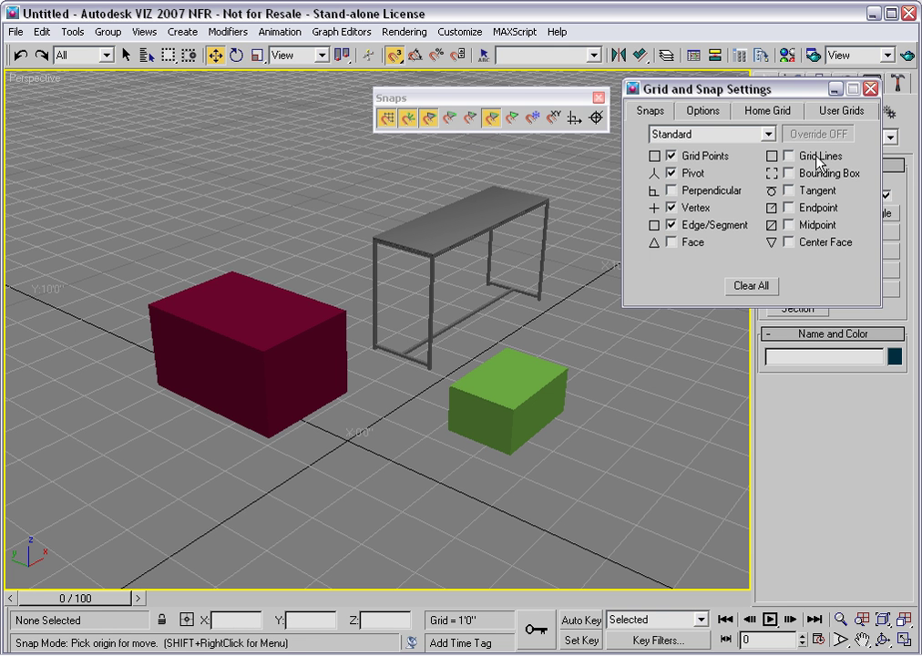
click(752, 284)
click(871, 89)
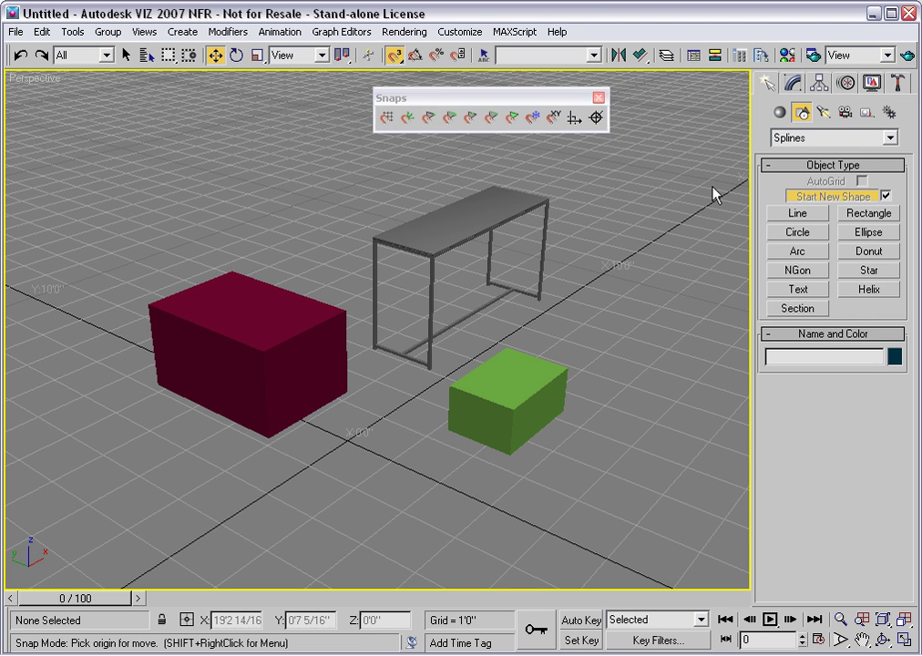
- Re-enable Vertex and Grid Points snaps and snap Box02's bottom corner onto a grid point
click(428, 119)
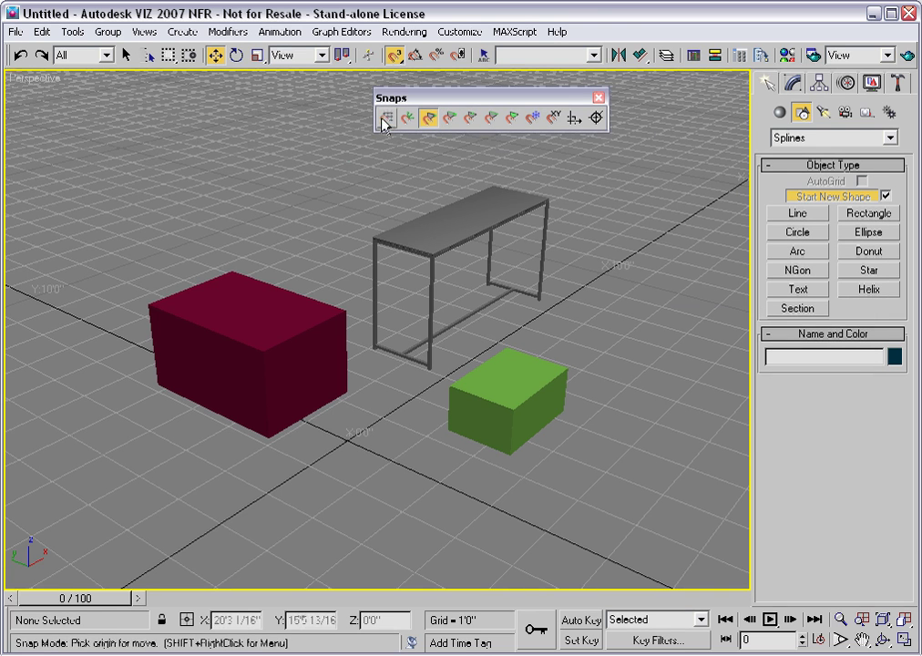
click(387, 118)
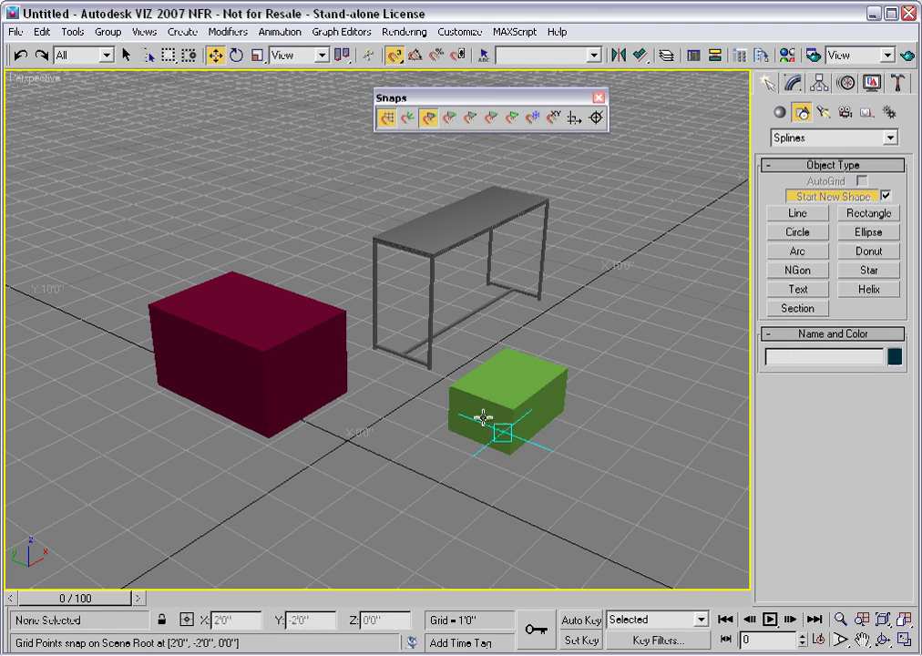
click(497, 442)
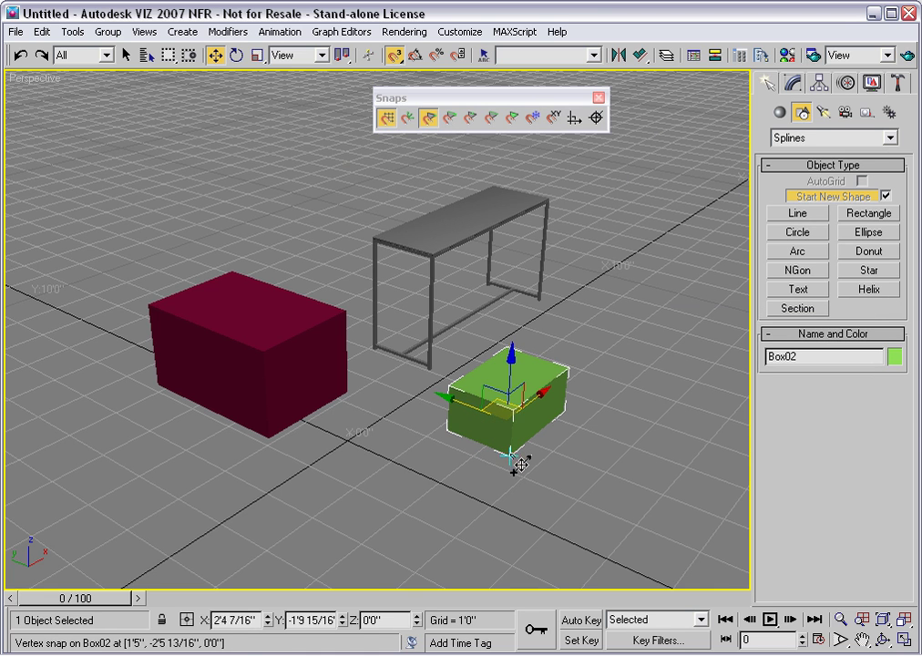
drag(519, 465, 508, 436)
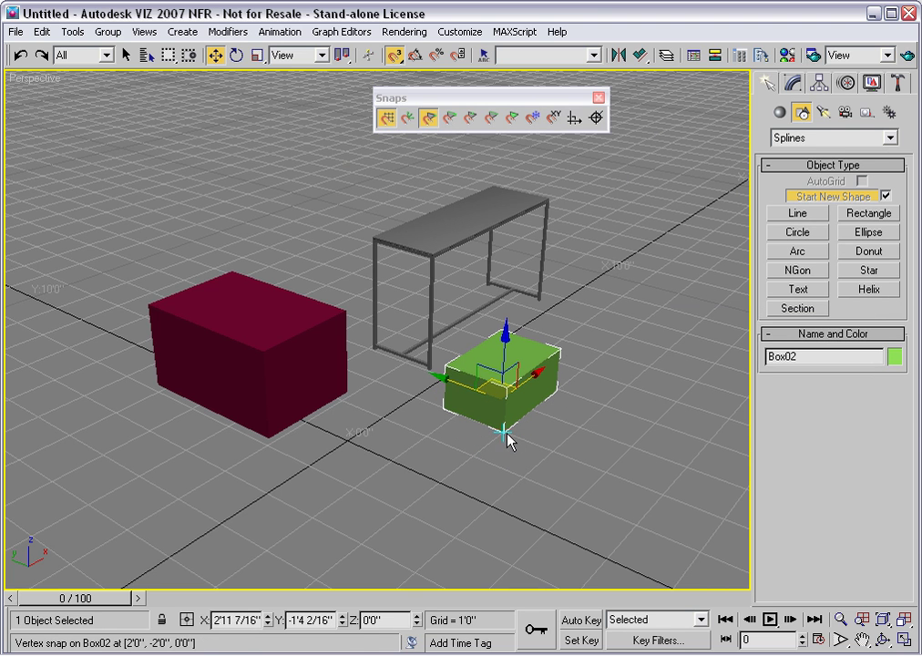
- Turn off Grid Points snap and vertex-snap Box02 onto the red box's top at Z 1'8 15/16"
click(386, 119)
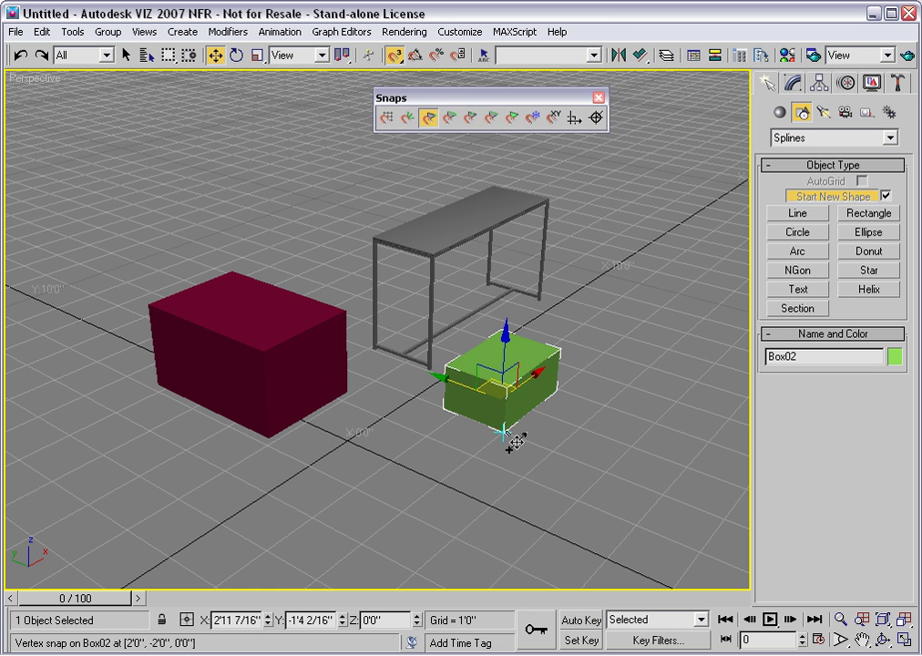
drag(515, 442, 274, 363)
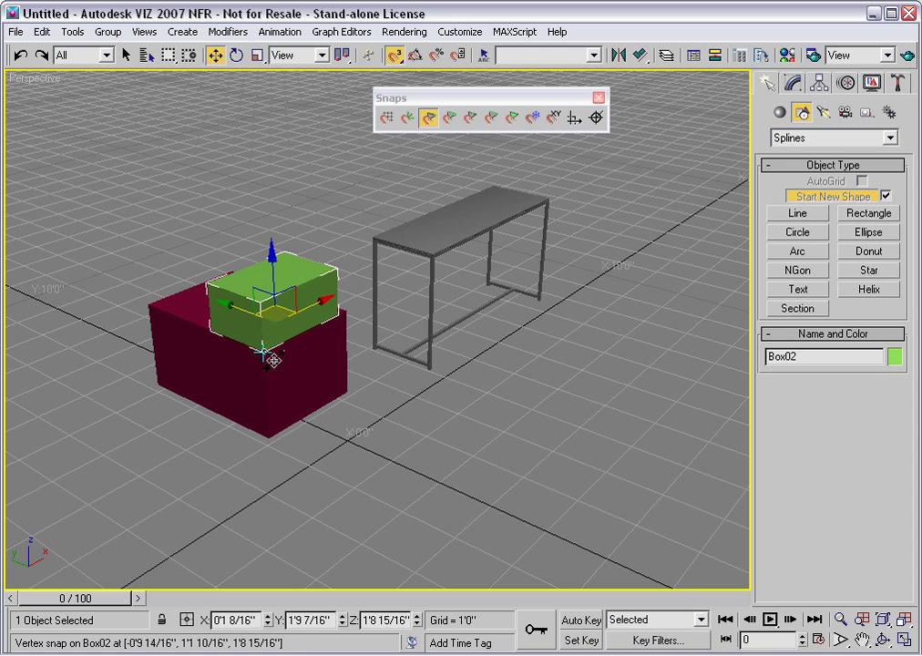
drag(271, 360, 441, 265)
- Enable Snap To Frozen Objects and snap Box02 onto the table top corner at Z 2'6 7/16"
right_click(441, 265)
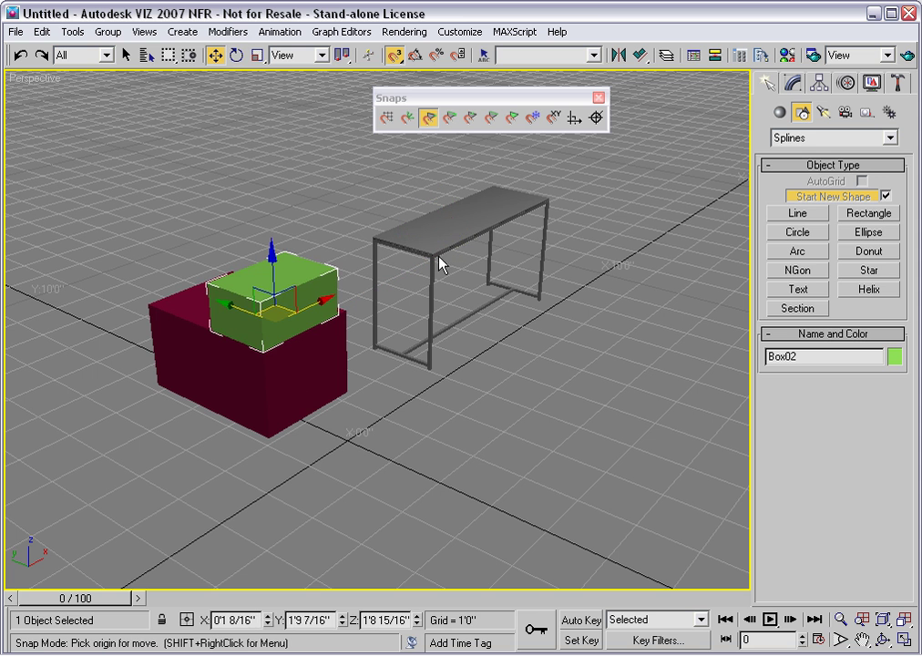
click(533, 119)
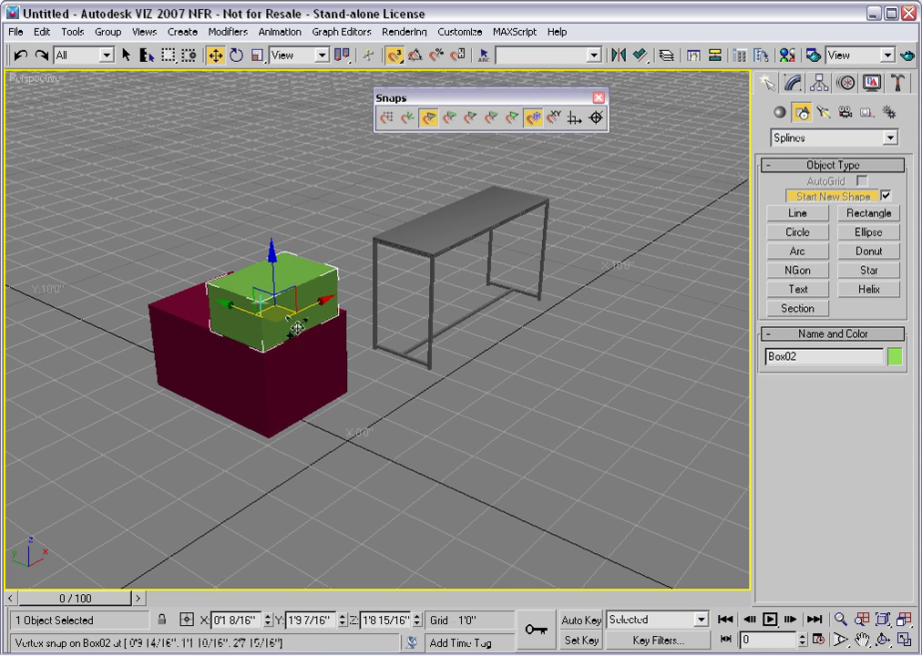
drag(269, 355, 444, 266)
mouse_move(469, 372)
alt+middle_down()
mouse_move(498, 400)
mouse_move(533, 397)
mouse_move(486, 397)
mouse_move(461, 383)
alt+middle_up()
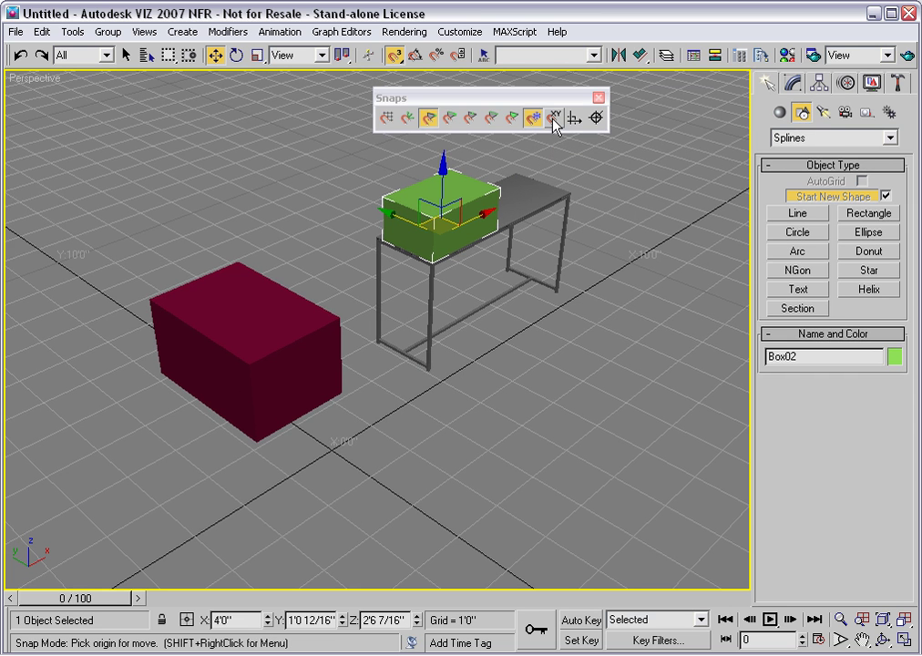
- Enable Use Axis Constraints for snaps and show the Axis Constraints toolbar
click(554, 119)
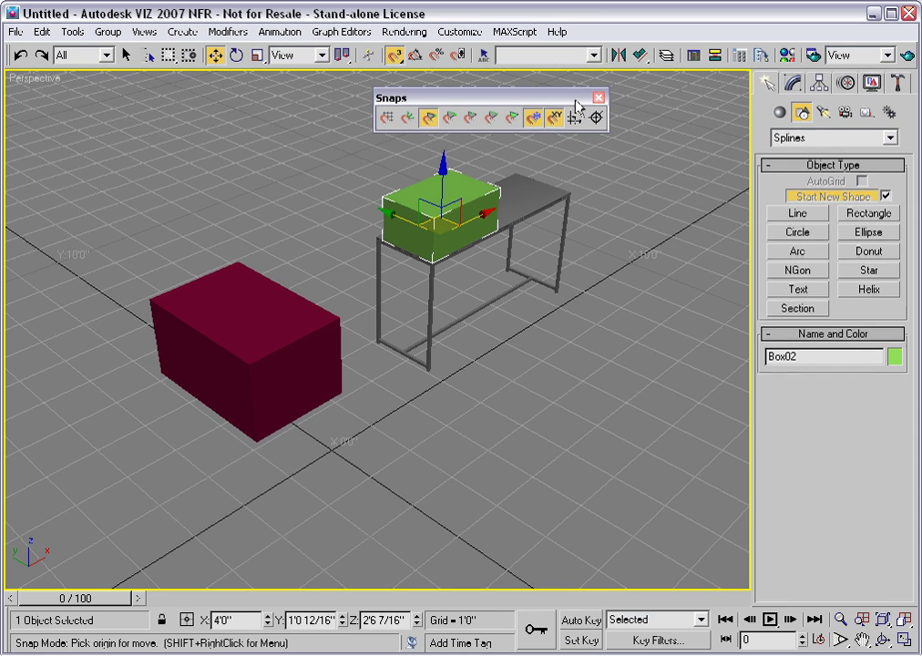
right_click(578, 105)
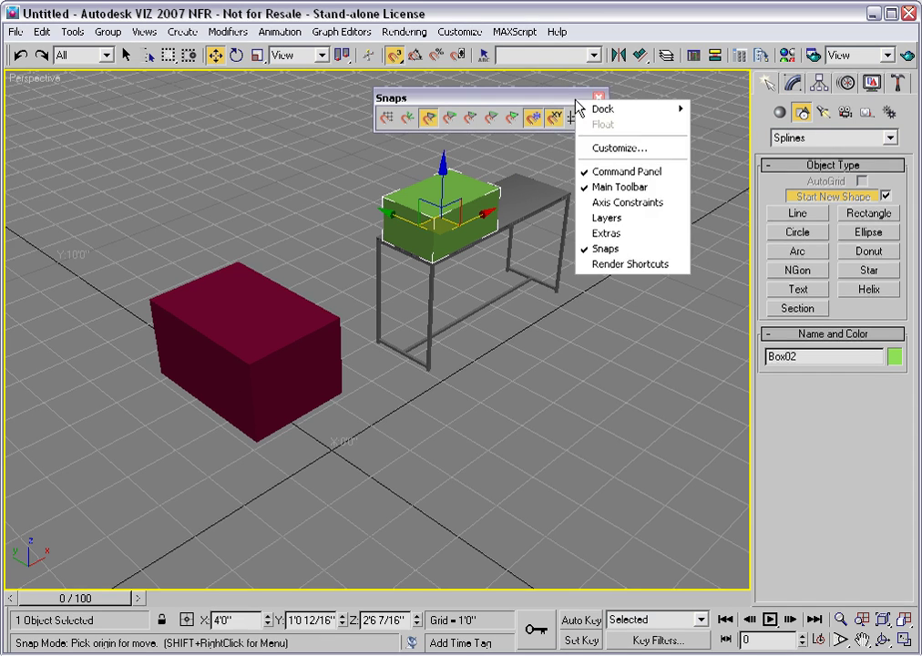
click(603, 204)
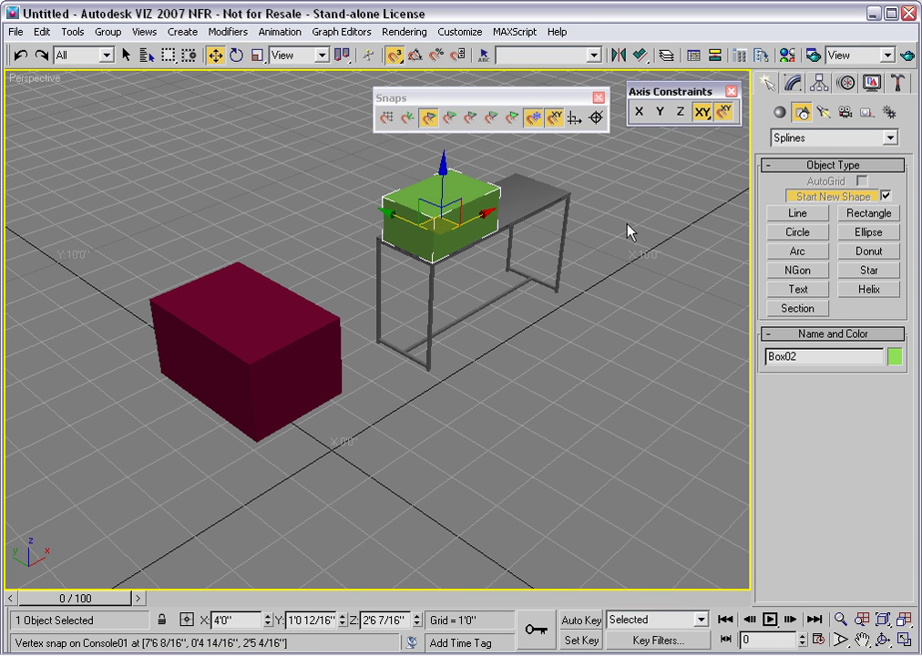
- Restrict to Z and snap Box02 straight down into the table, then disable axis-constraint snapping and restrict to XY
click(681, 112)
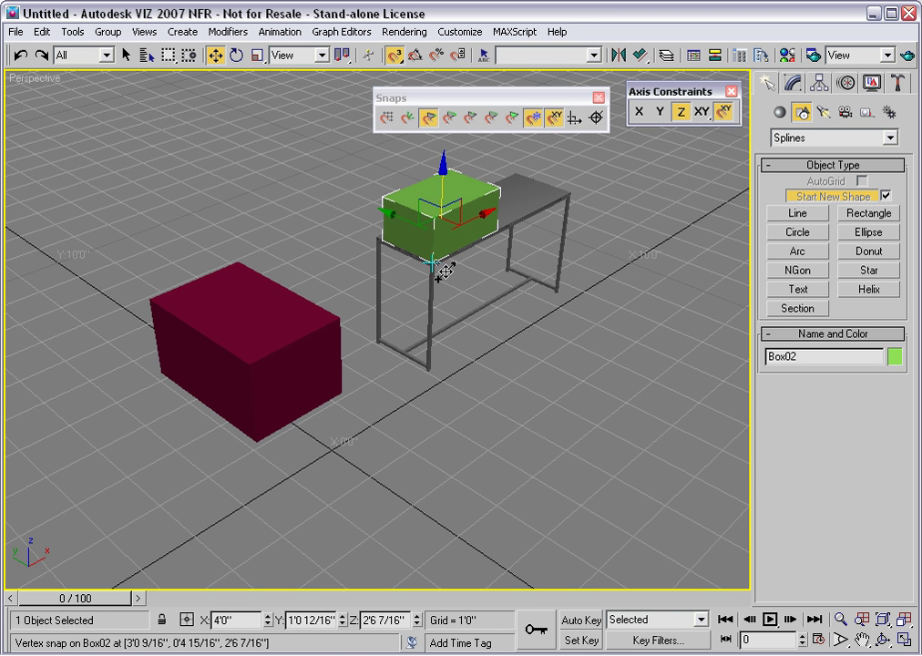
drag(445, 271, 346, 328)
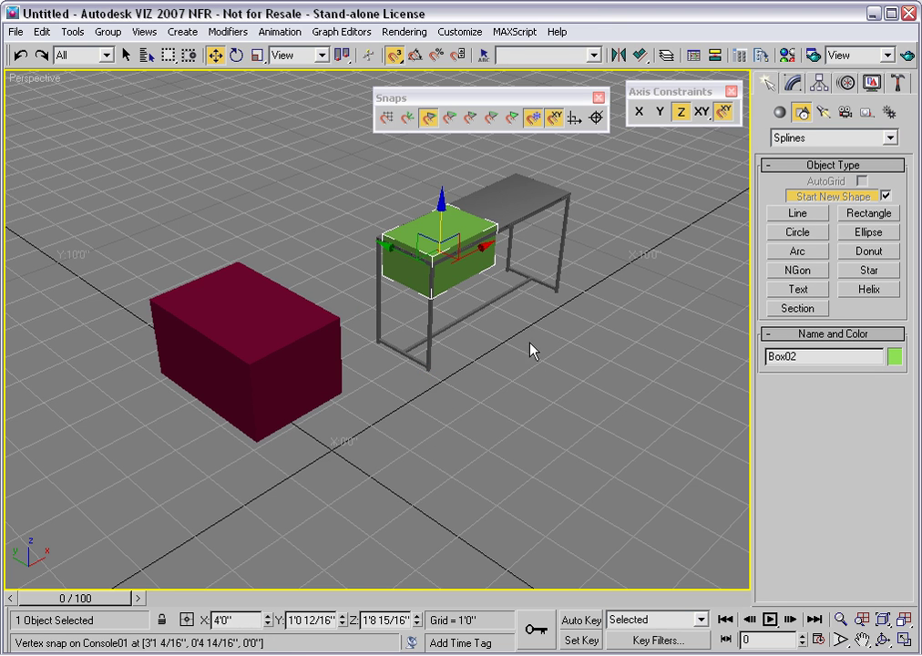
click(556, 118)
click(702, 113)
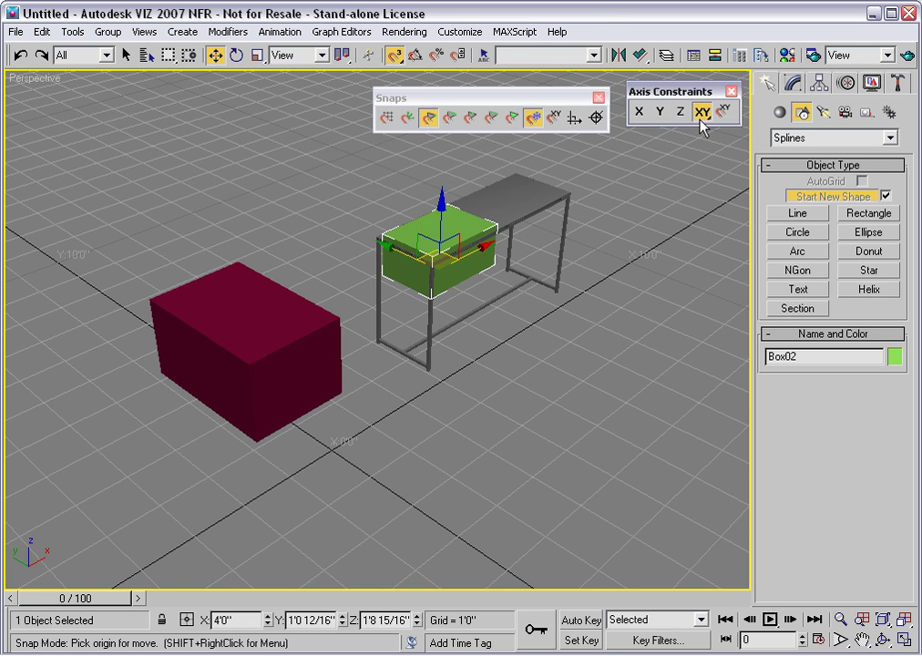
- With the Snaps Toggle off, drag Box02 freely over the red box's top corner
click(395, 56)
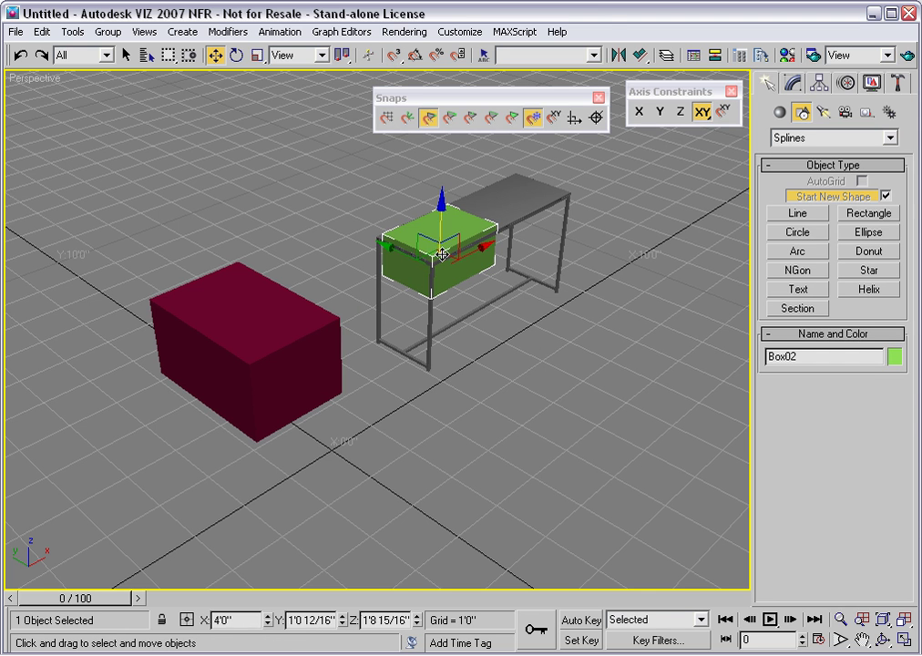
drag(443, 258, 326, 305)
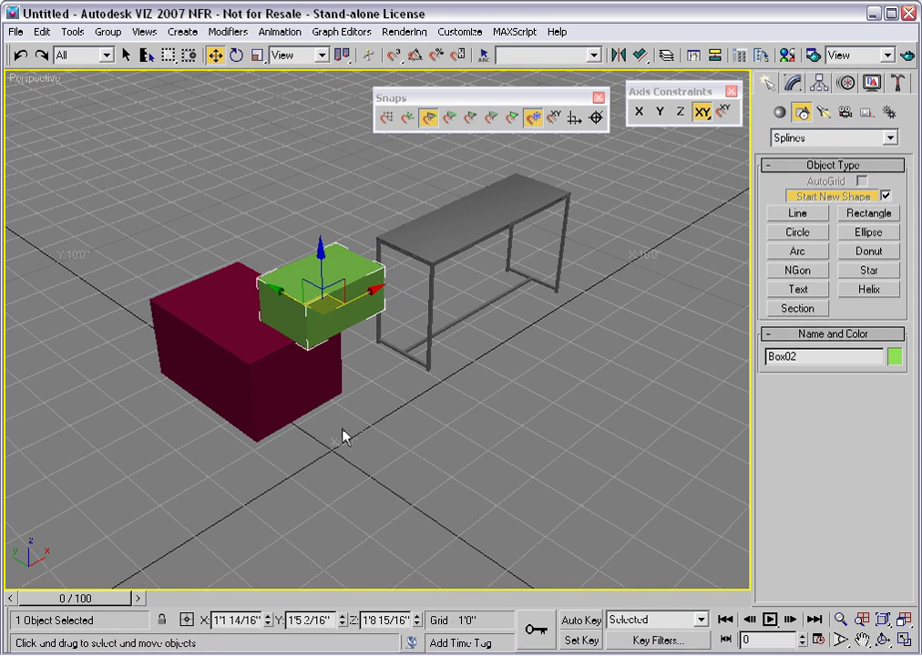
mouse_move(340, 440)
alt+middle_down()
mouse_move(339, 375)
mouse_move(340, 443)
alt+middle_up()
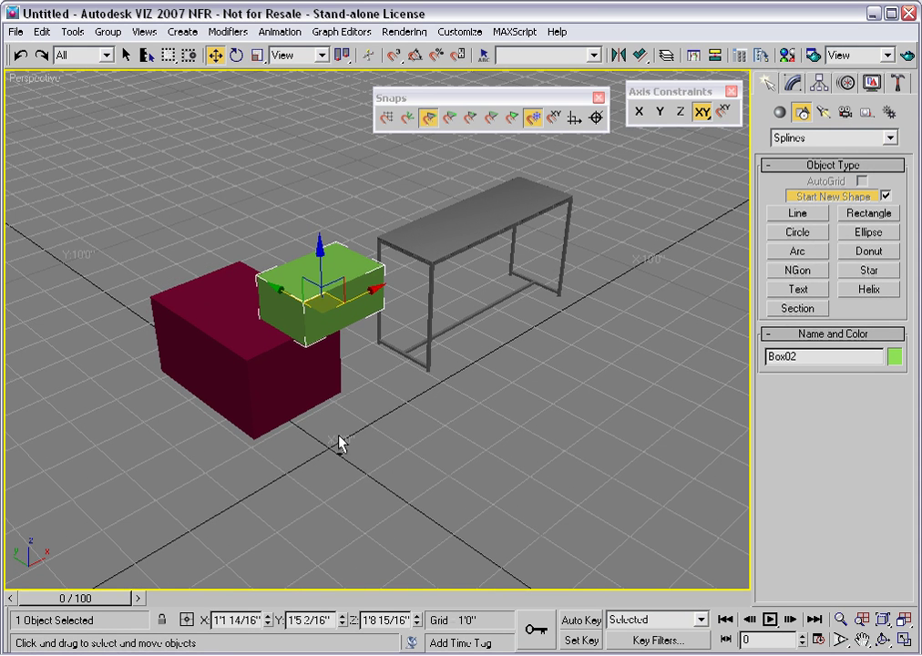
- Turn Snaps Toggle and Use Axis Constraints back on and restrict movement to X
click(392, 57)
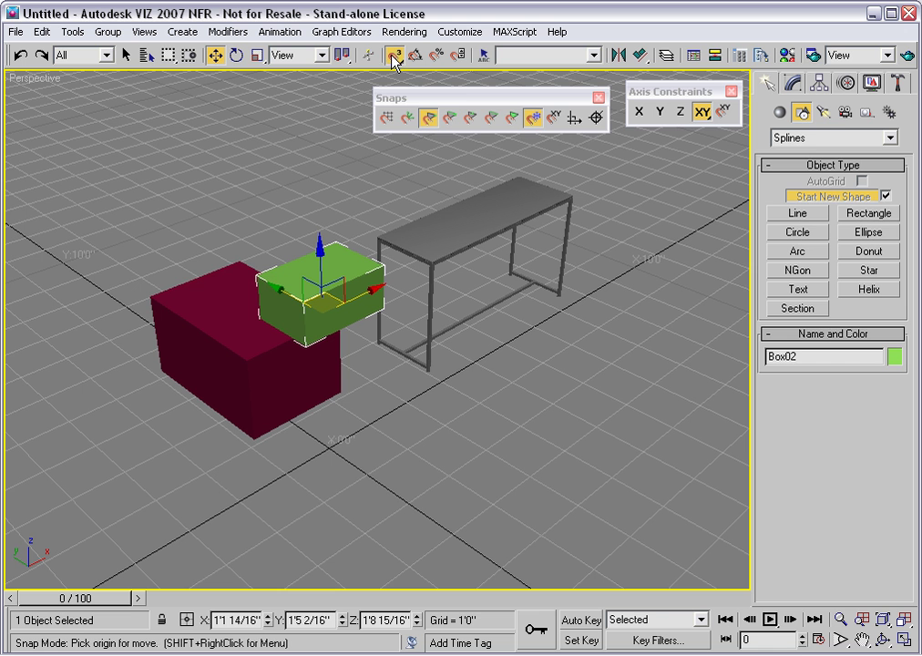
click(556, 118)
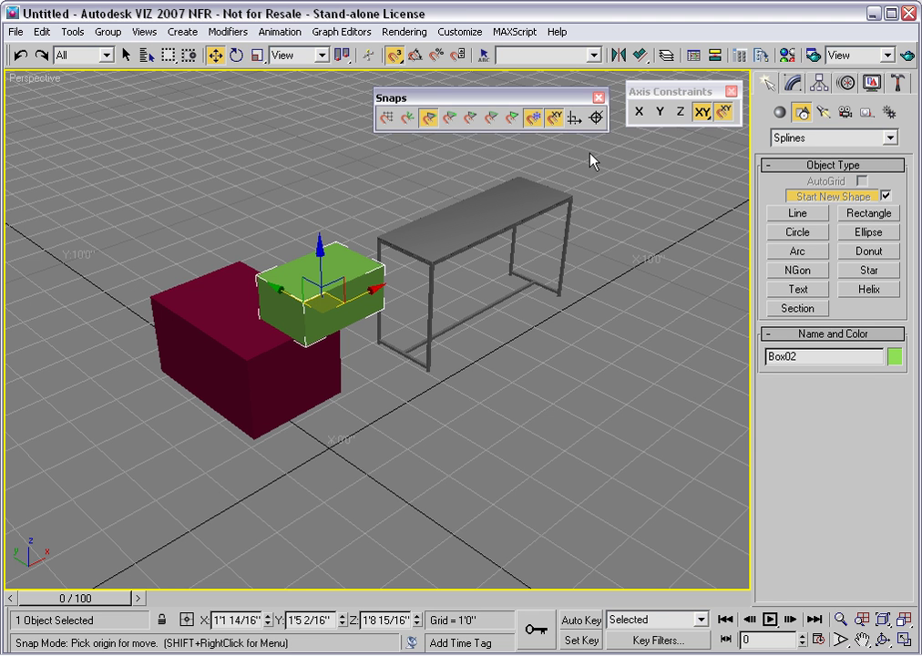
click(640, 113)
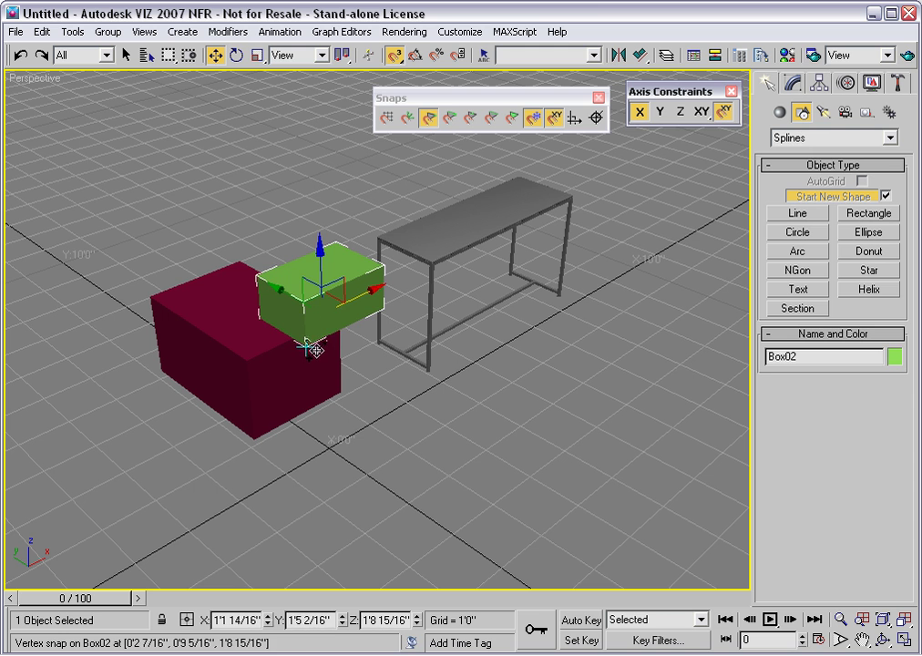
- Vertex-snap Box02 along X to the table's far end, overhanging its edge
drag(315, 354, 584, 209)
drag(583, 209, 583, 201)
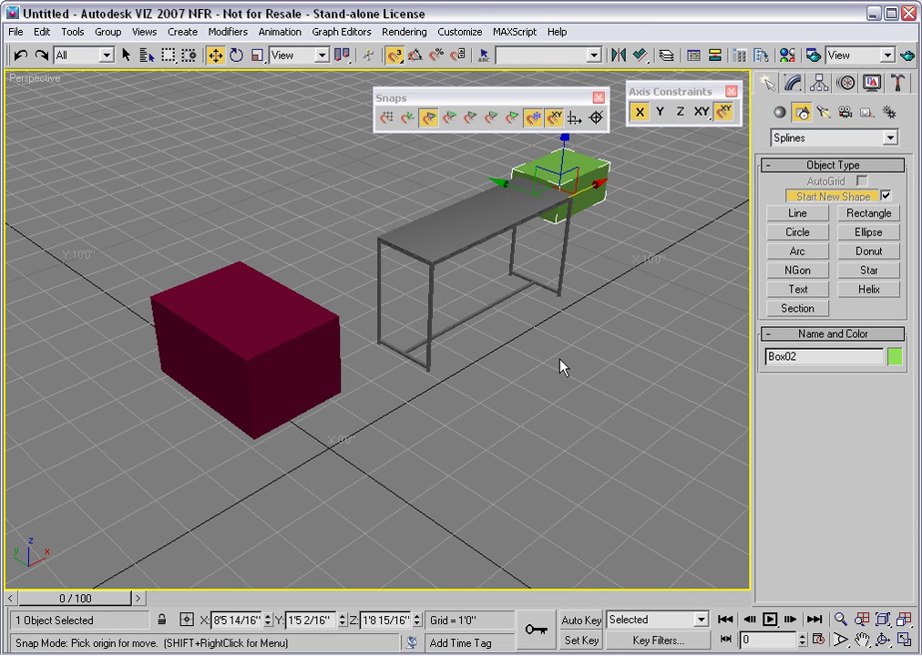
alt+middle_drag(562, 337, 430, 334)
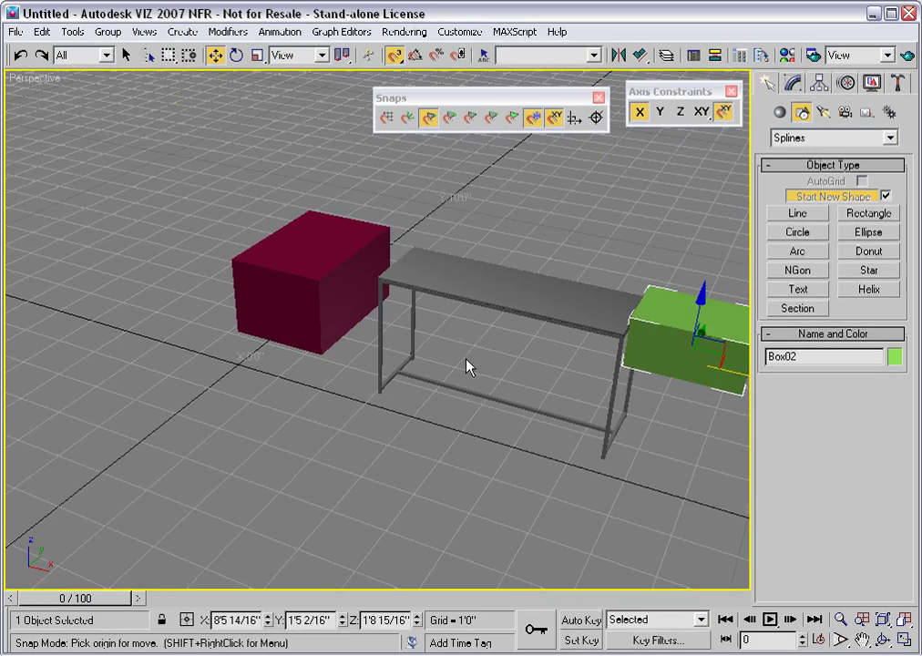